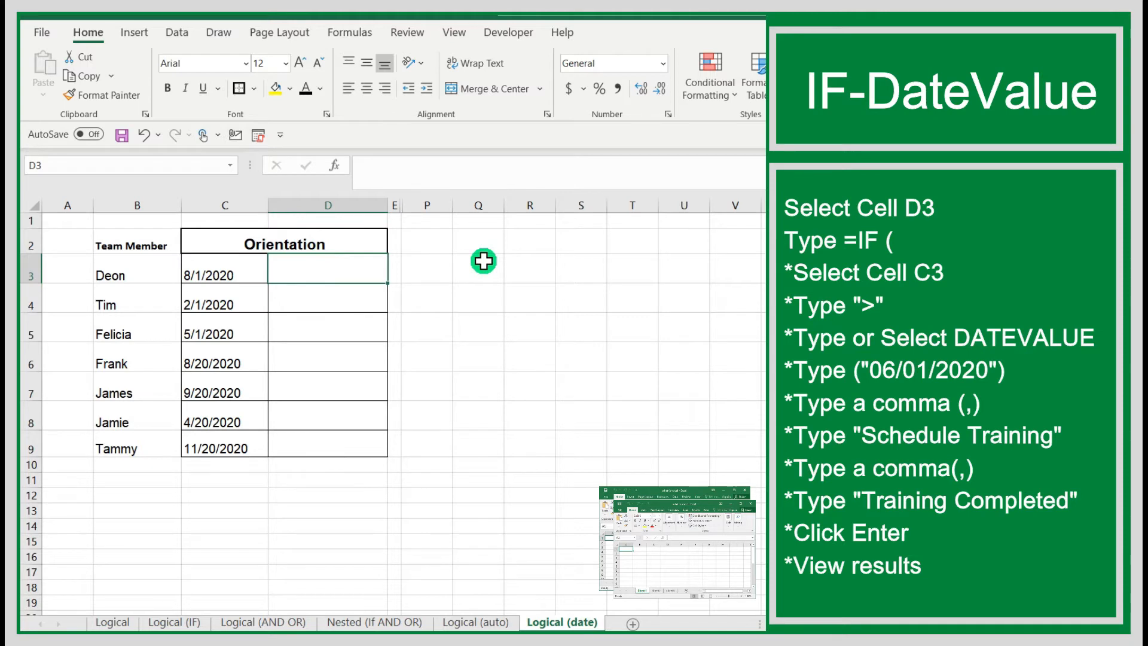
Begin an IF formula in D3 whose logical test compares C3 as greater than a DATEVALUE function.
type("=F")
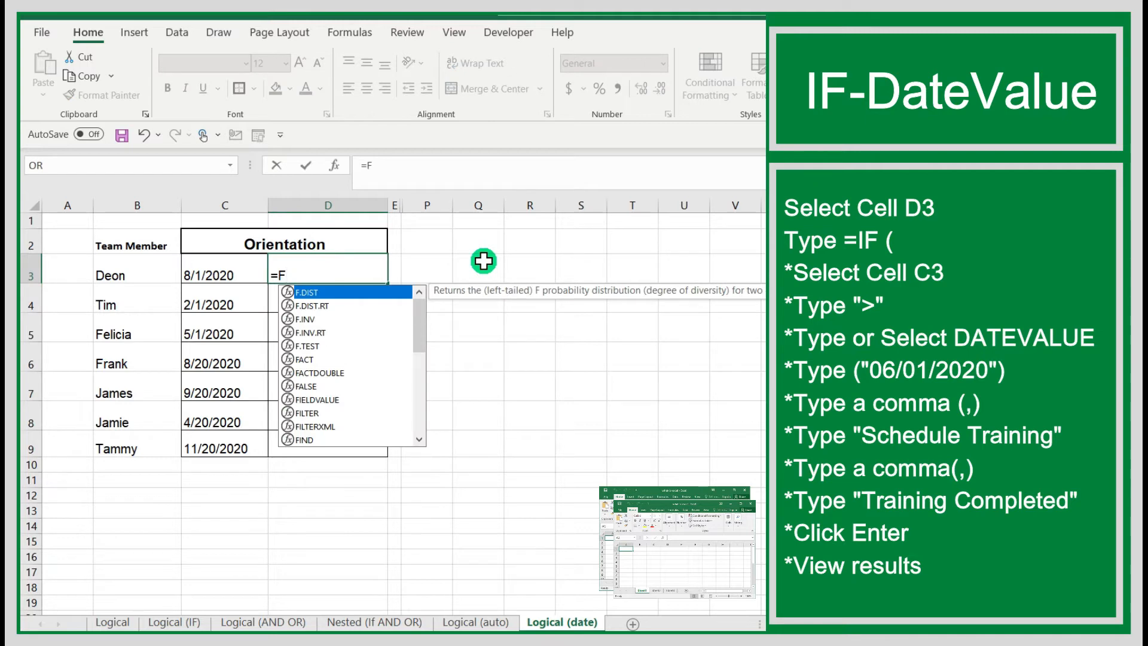
type("(")
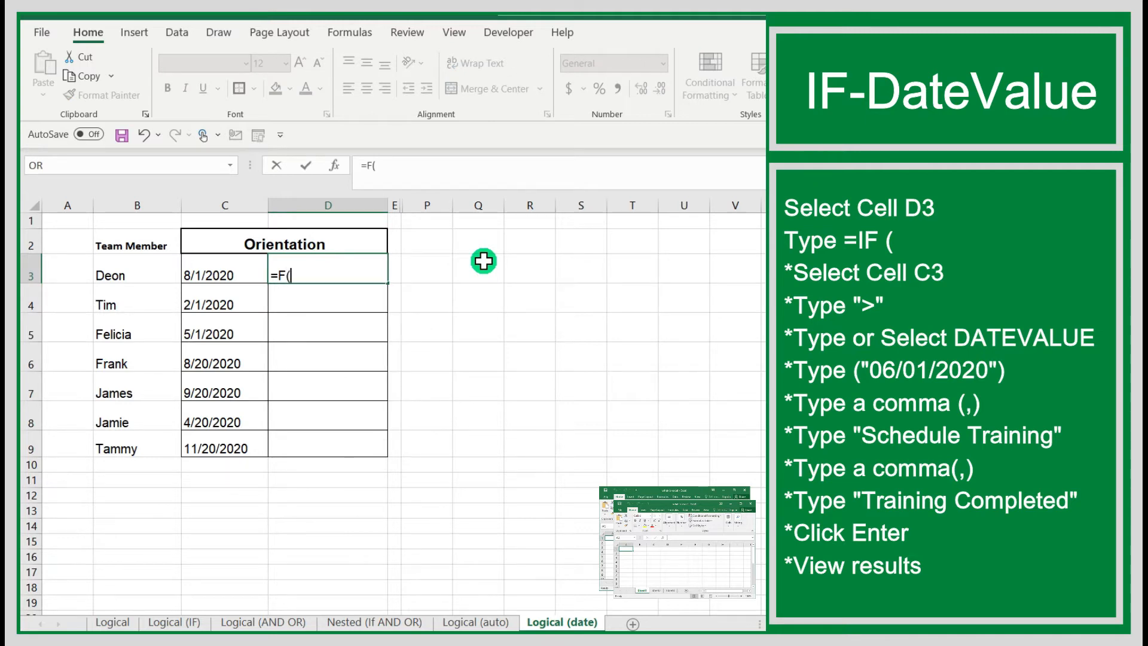
key("BackSpace")
key("BackSpace")
type("i")
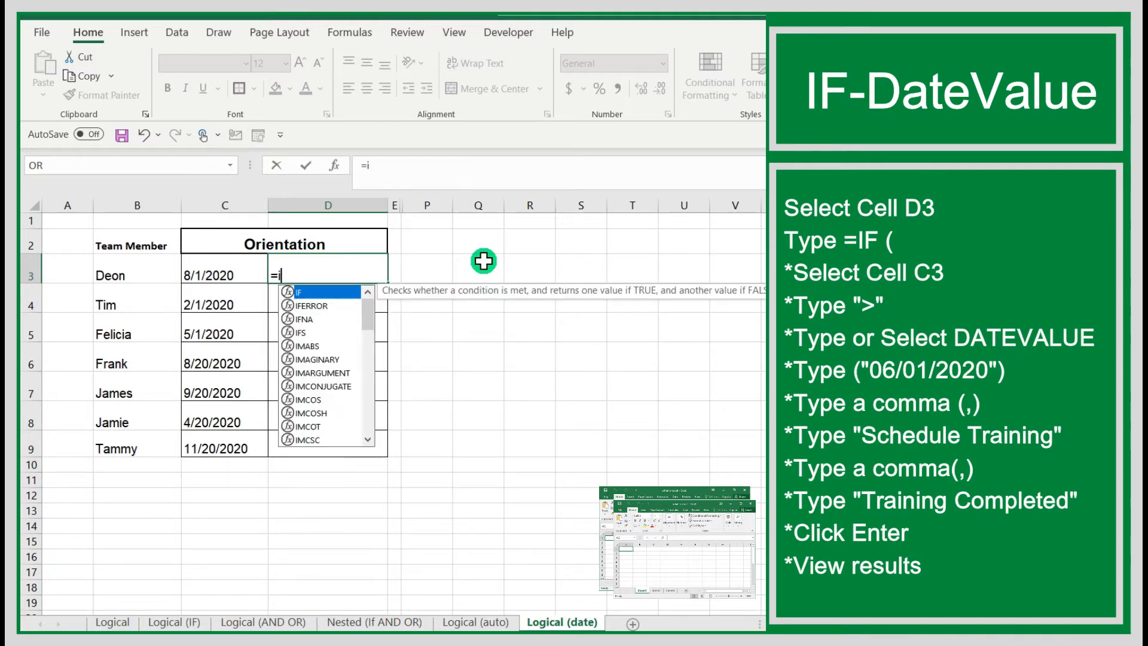
type("f(")
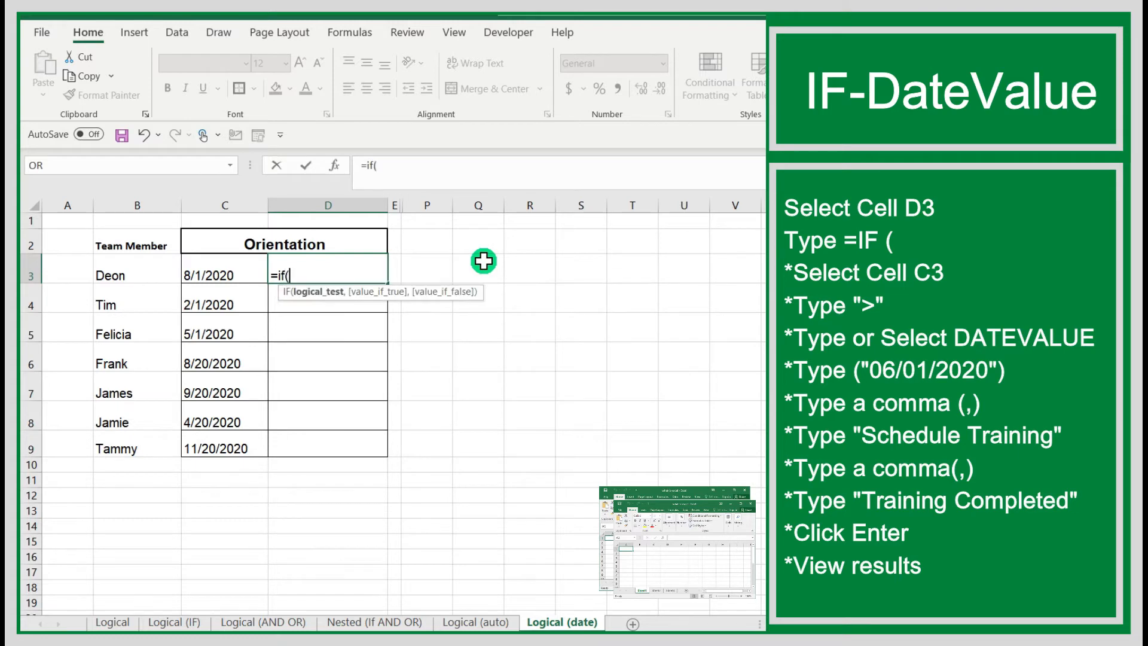
left_click(227, 269)
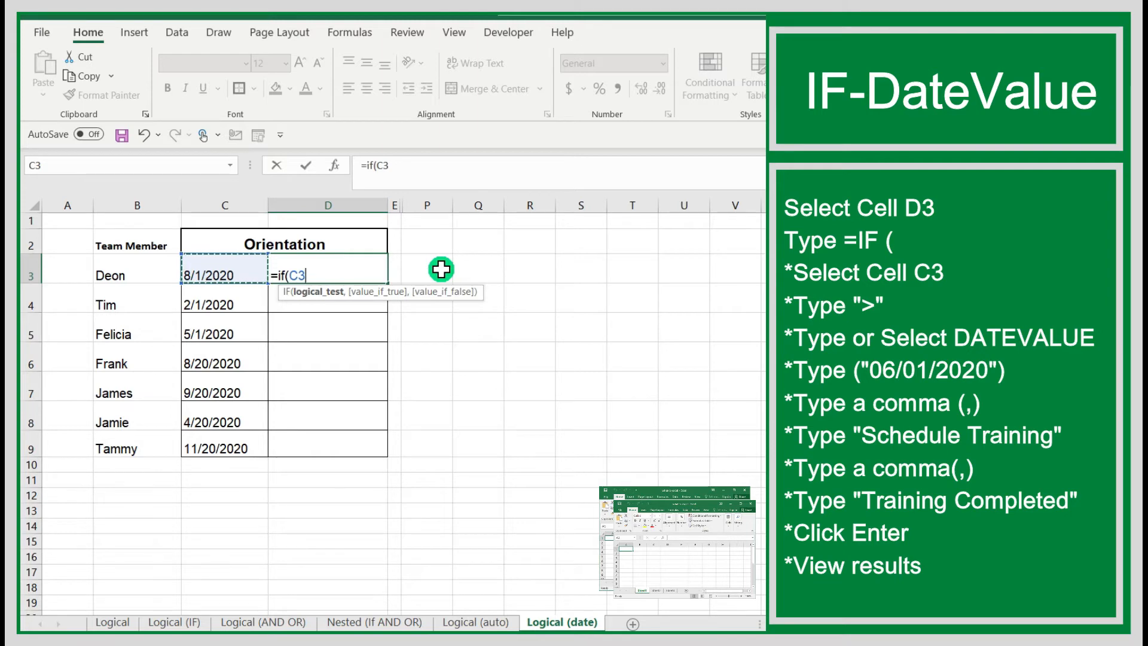
type(">D")
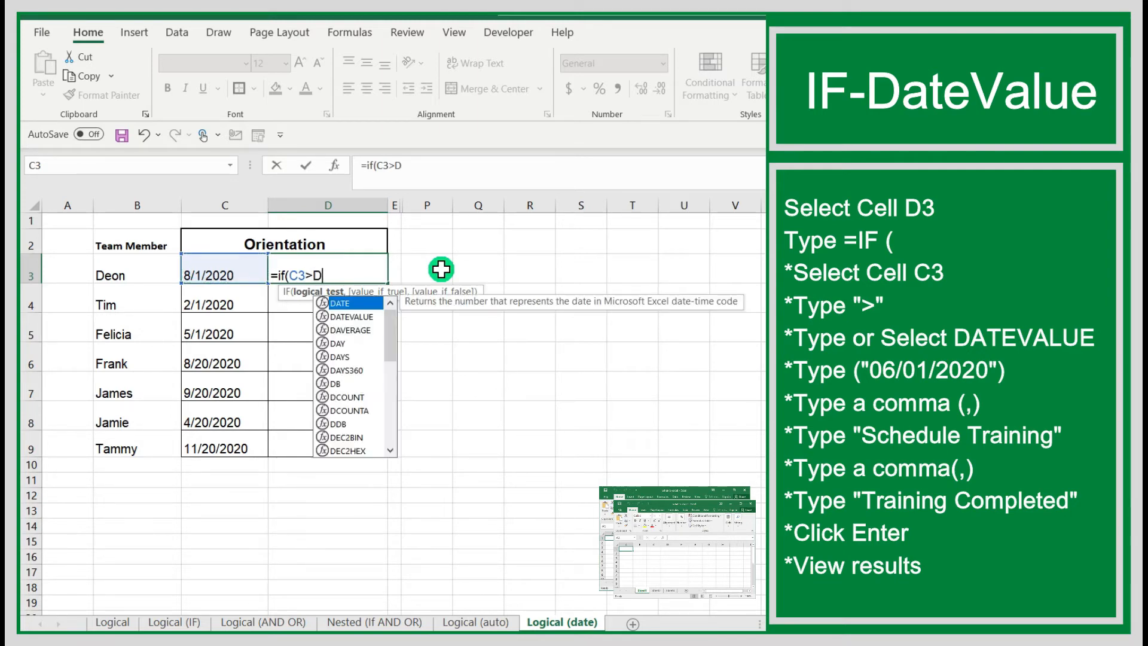
left_click(347, 317)
double_click(347, 316)
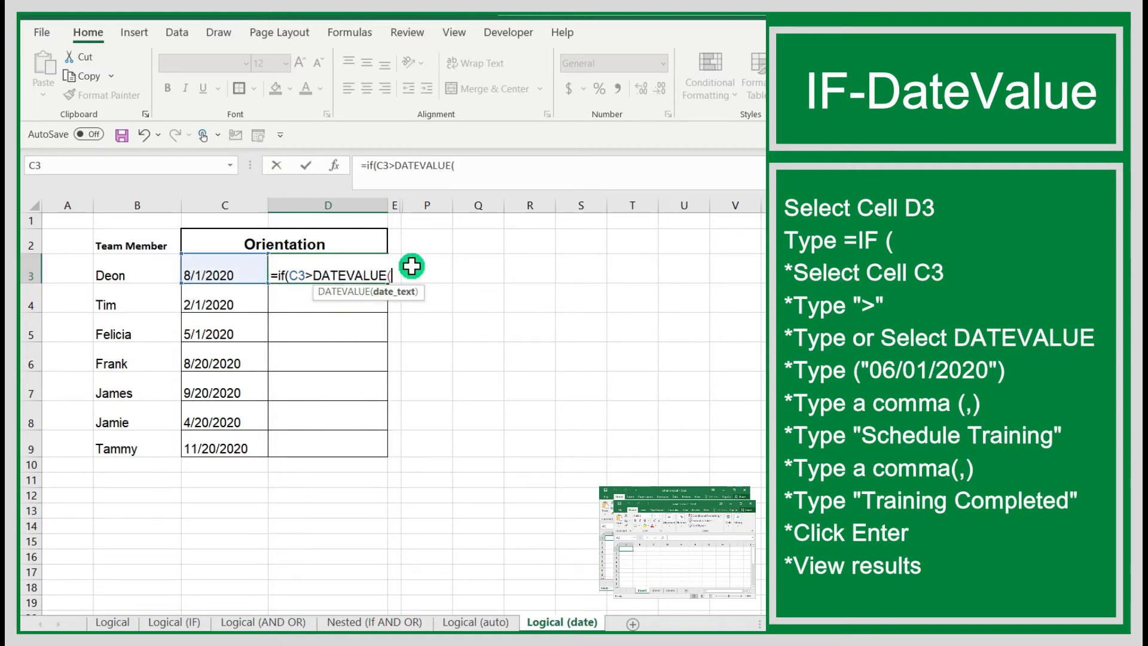
Complete the logical test in D3 with "06/01/2020" as the DATEVALUE date text.
type("\"06/01/")
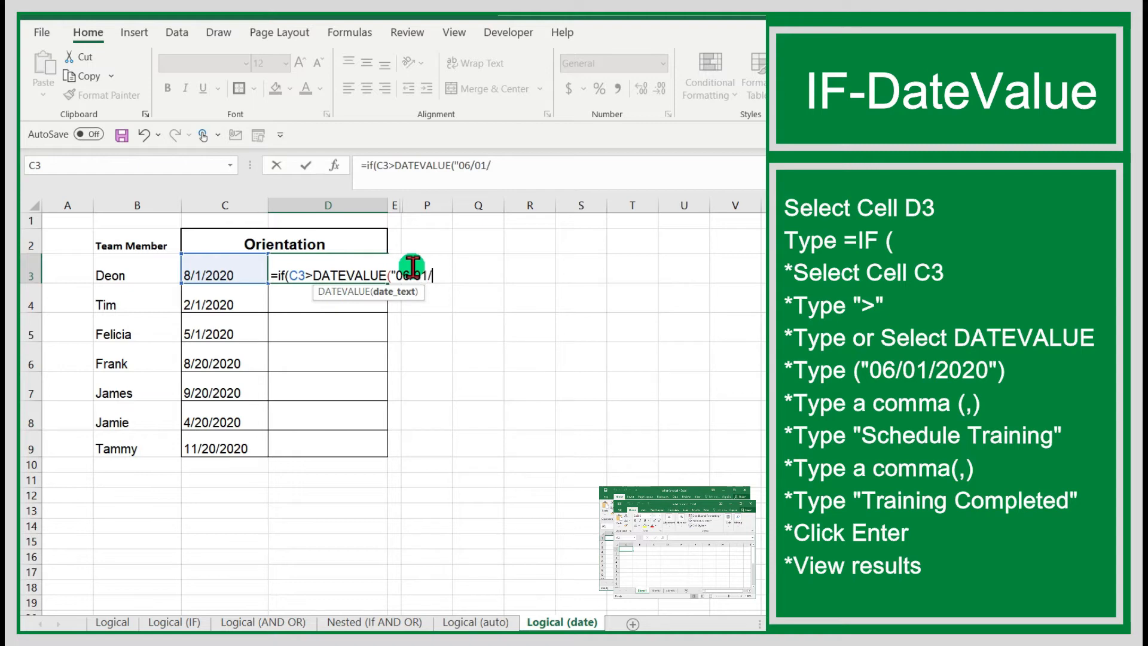
type("202")
key("BackSpace")
type("0\")")
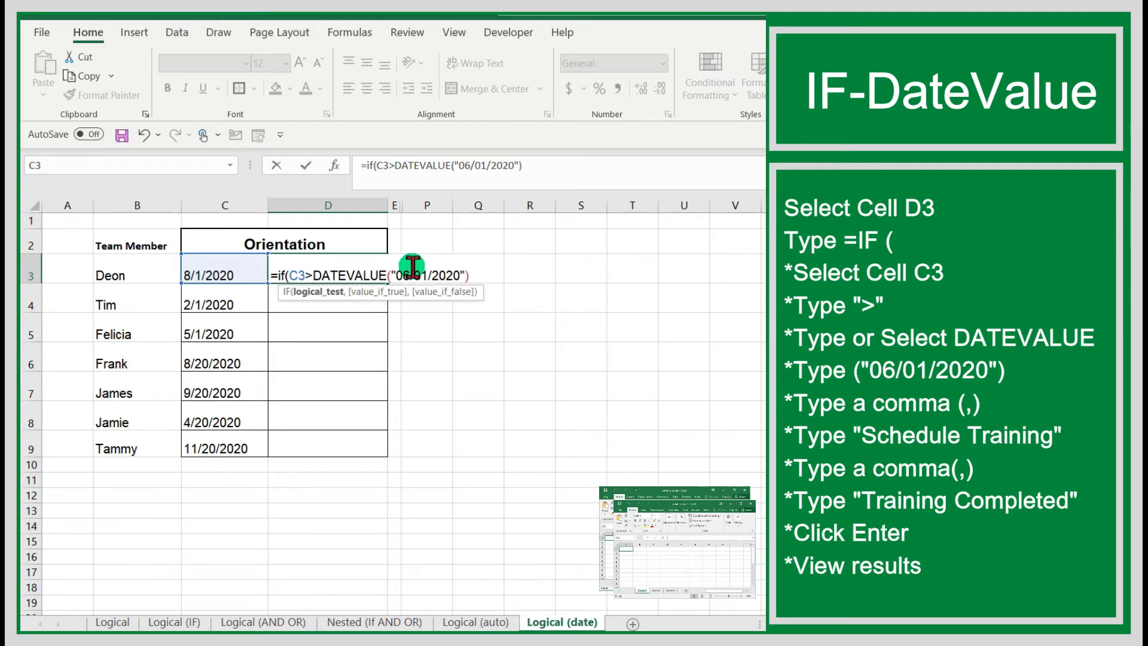
type(",")
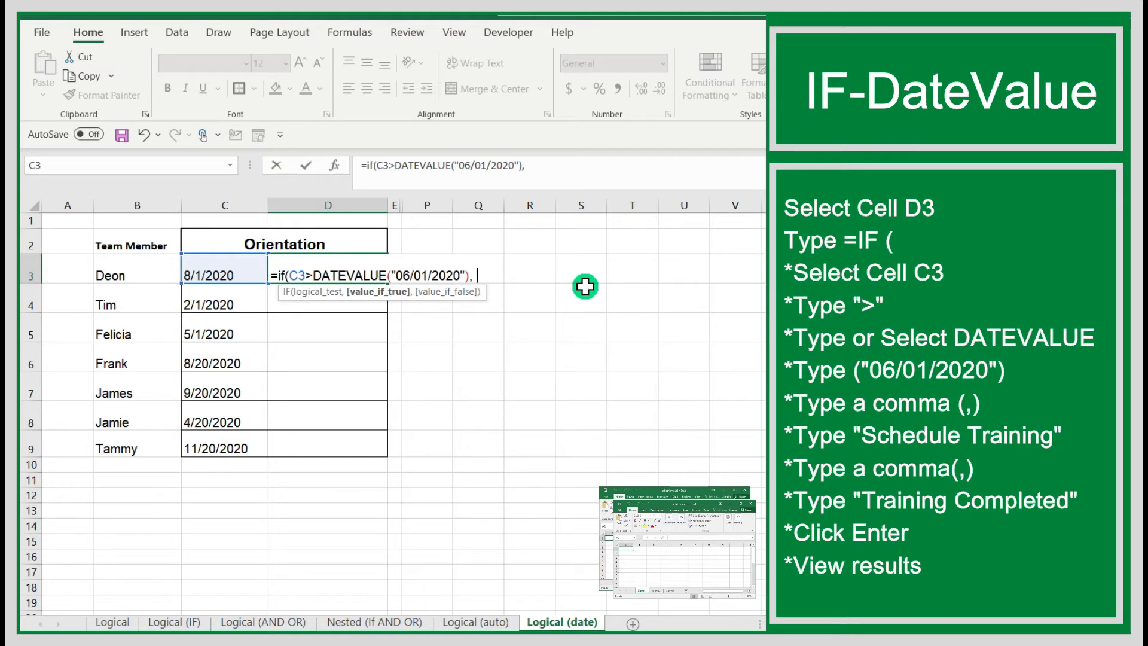
Add "Schedule Training" as the value-if-true argument of the IF formula in D3.
type("\"Schedule Traini")
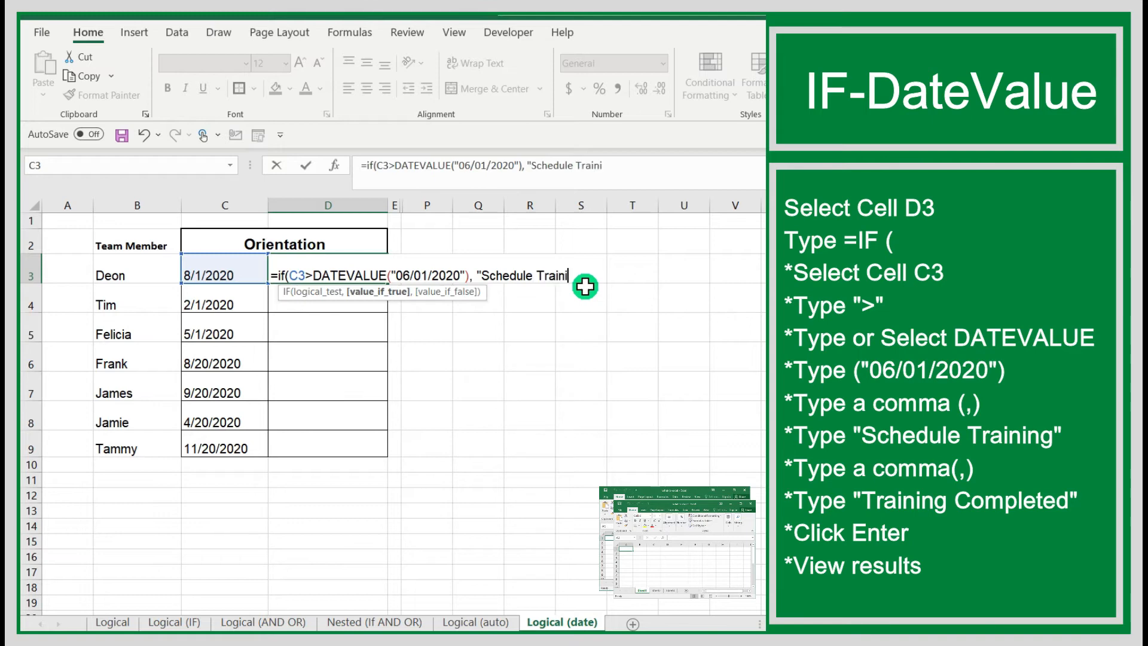
type("ng\", ")
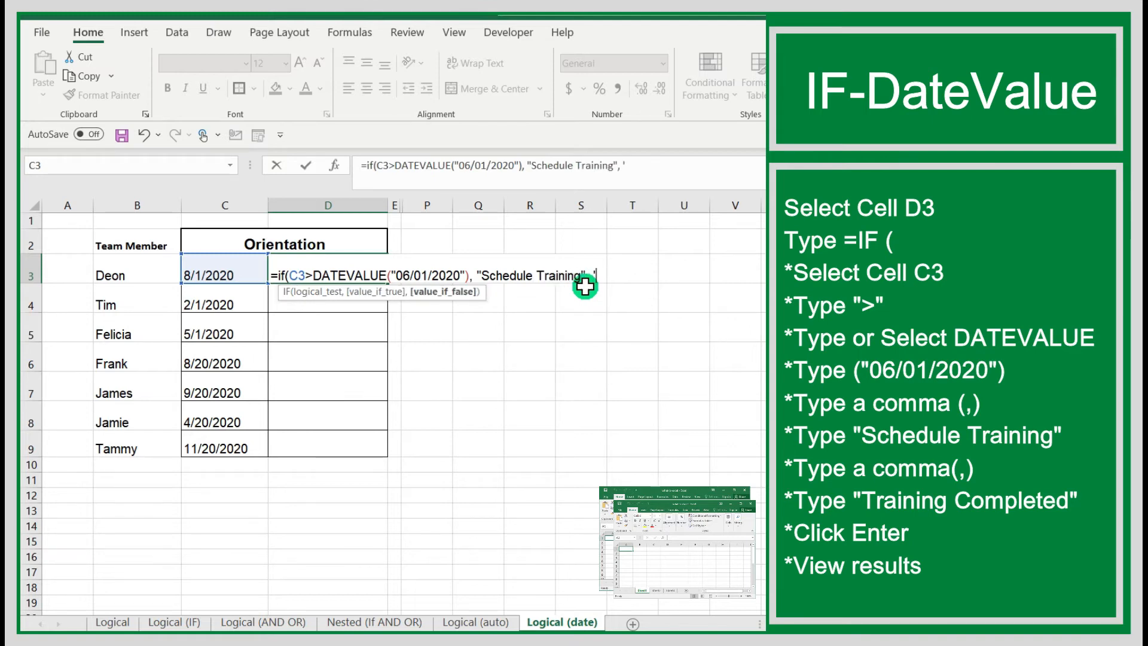
type("\"Trainng")
Add "Training Completed" as the value-if-false argument in D3, then close and enter the formula.
key("BackSpace")
key("BackSpace")
key("BackSpace")
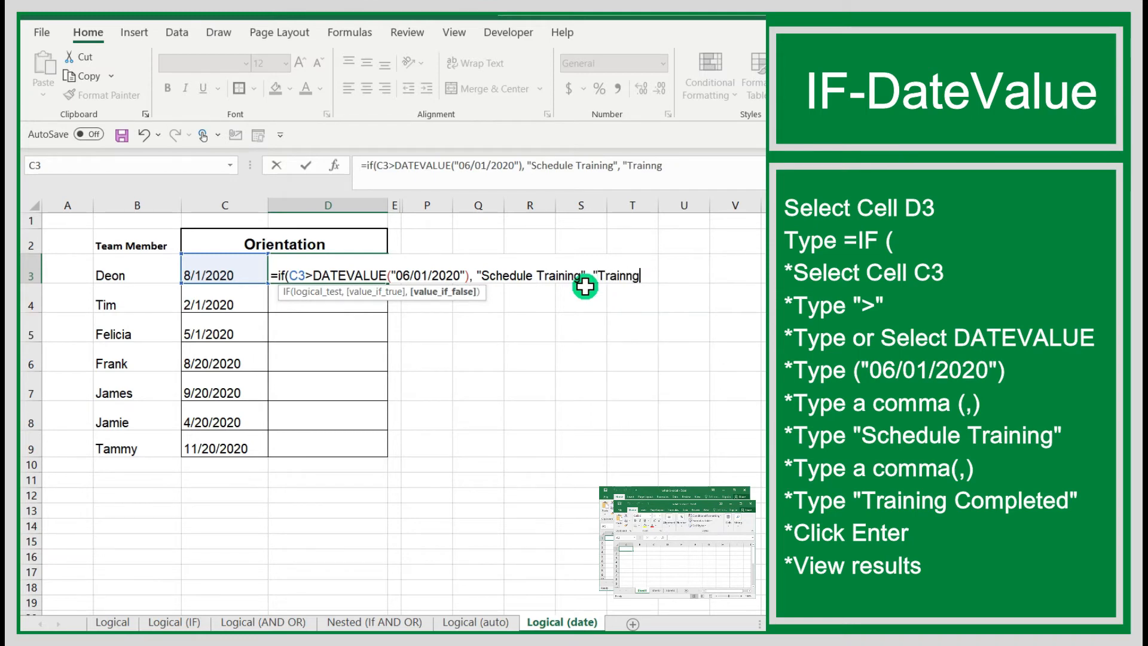
type("ing Completed\"")
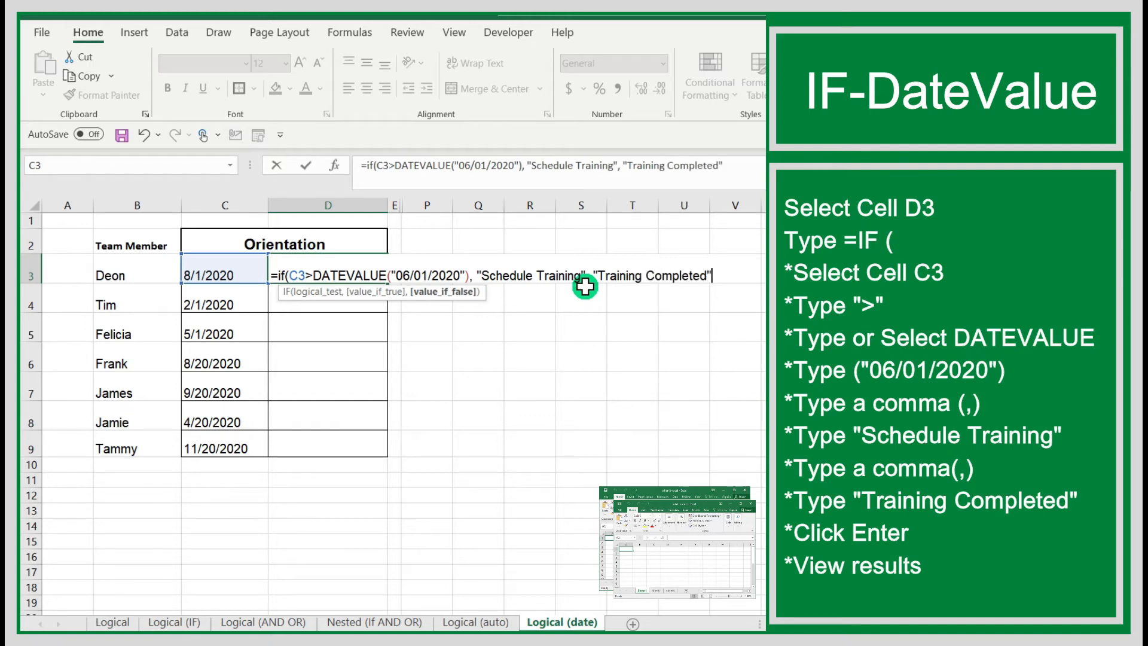
type(")")
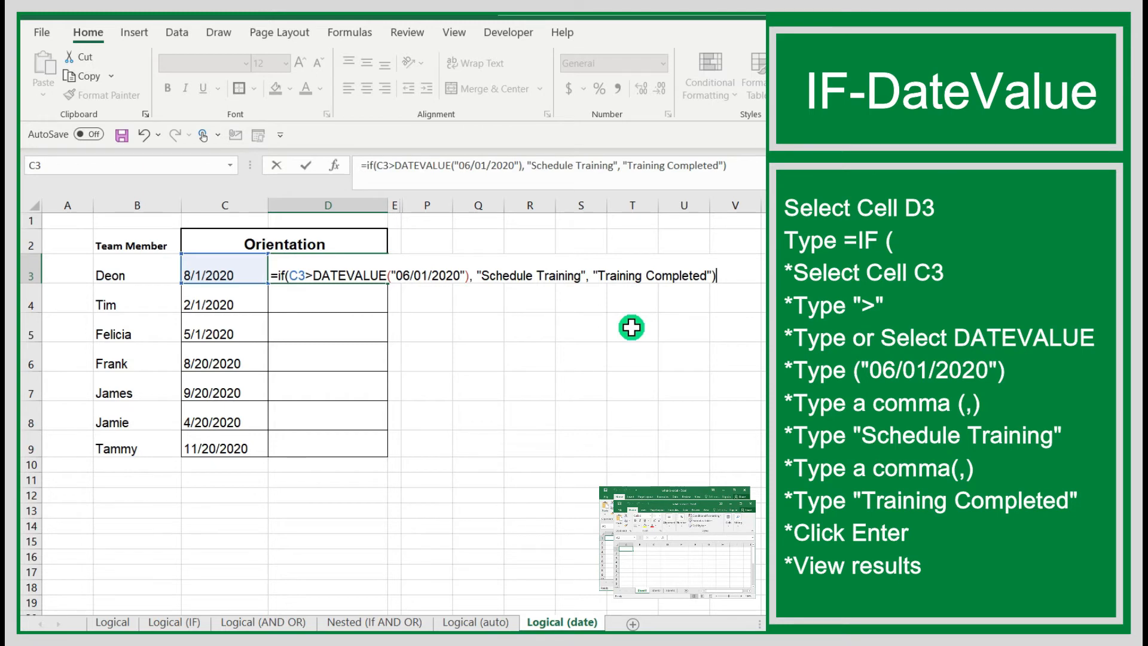
key("Return")
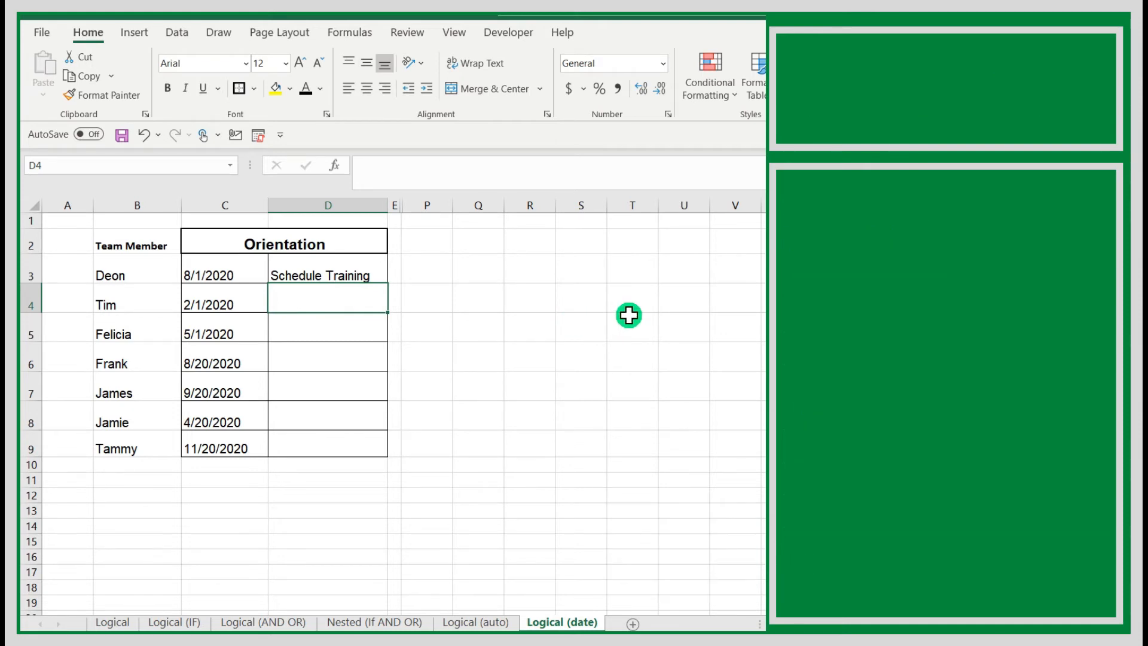
Begin an IF formula in D4 whose logical test compares C4 as greater than a DATEVALUE function.
type("=")
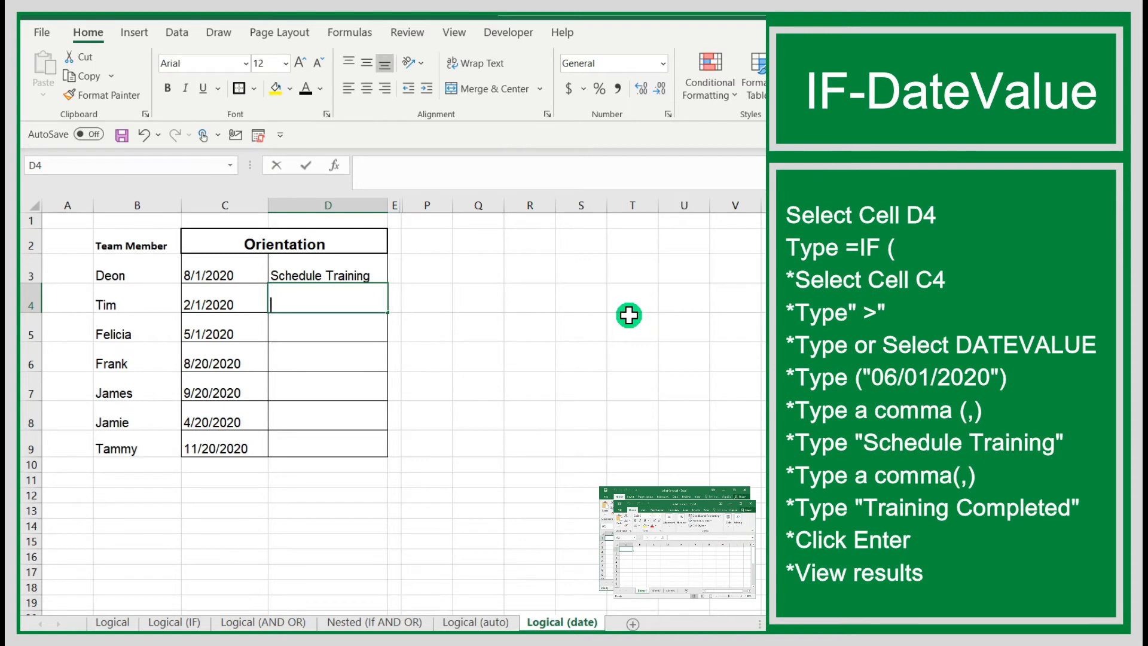
type("IF")
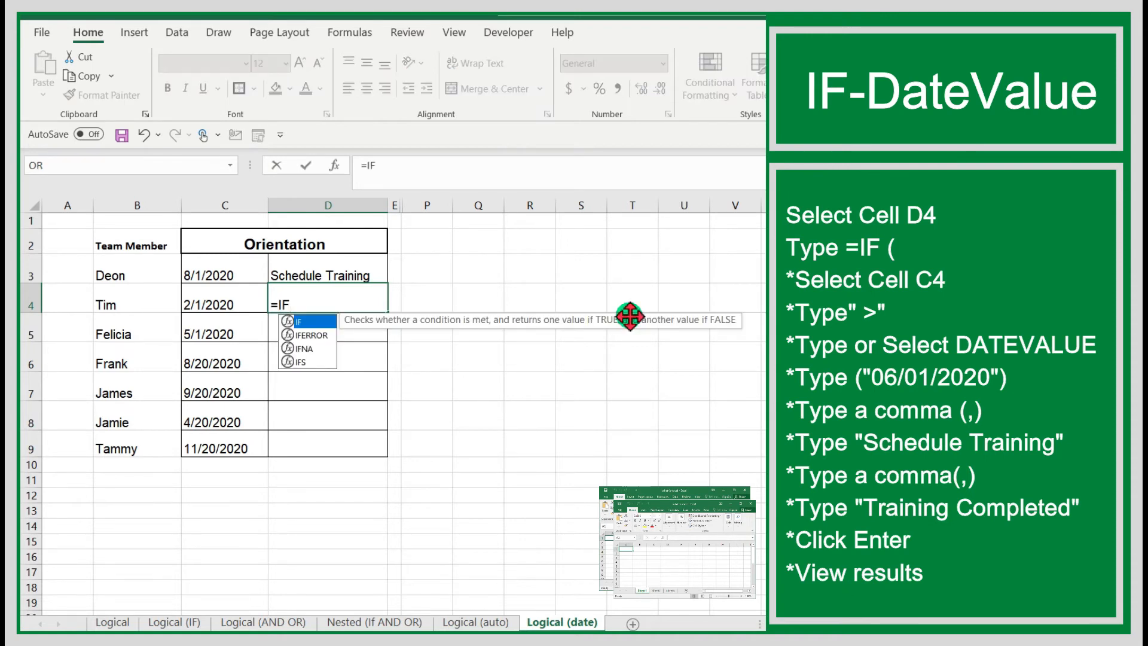
type("(")
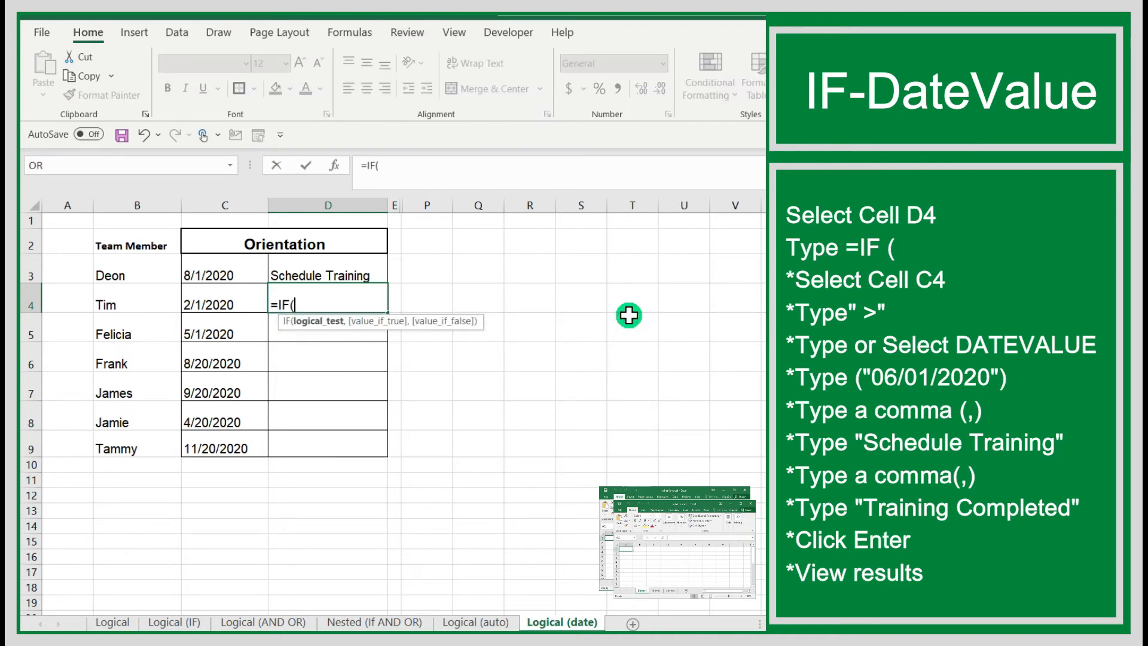
left_click(207, 306)
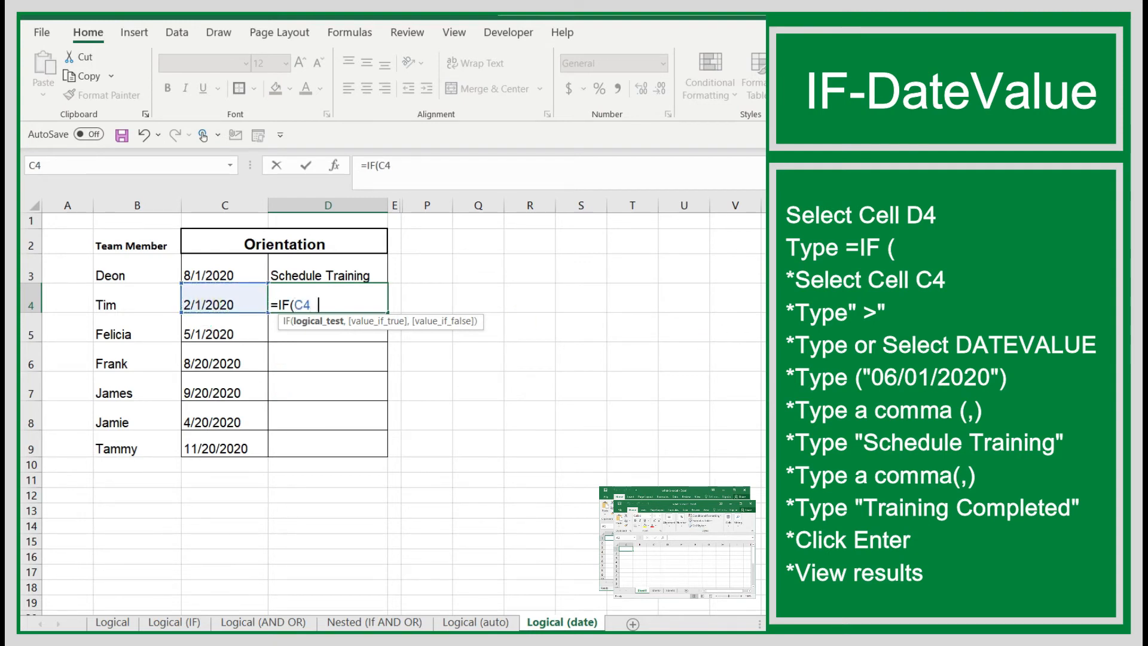
type(">Da")
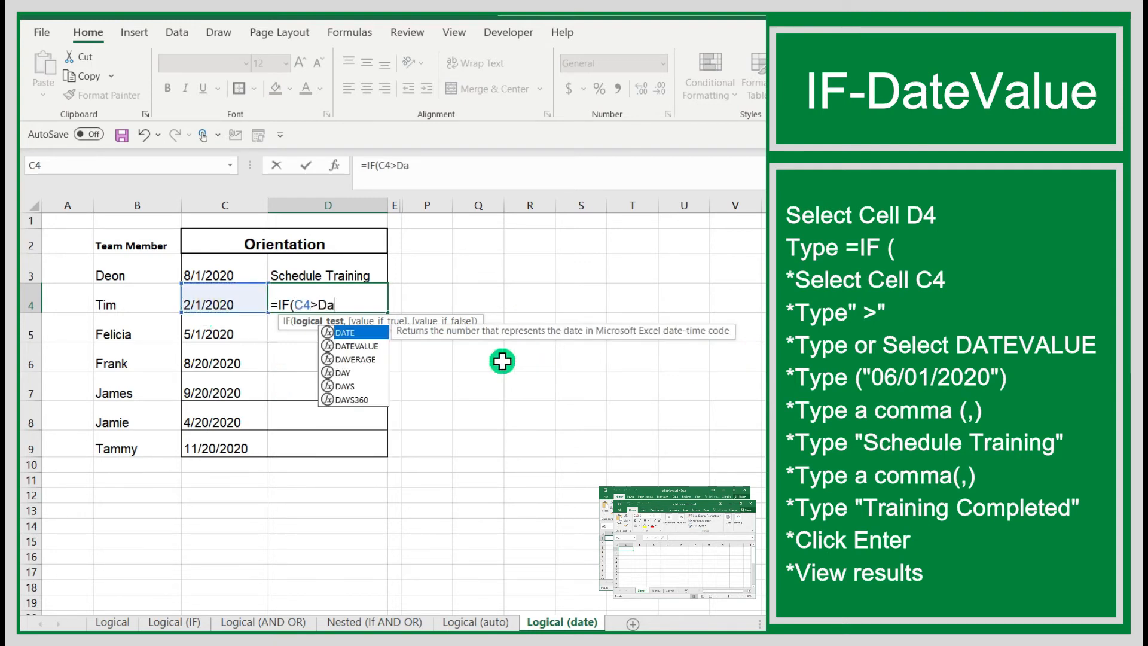
double_click(368, 346)
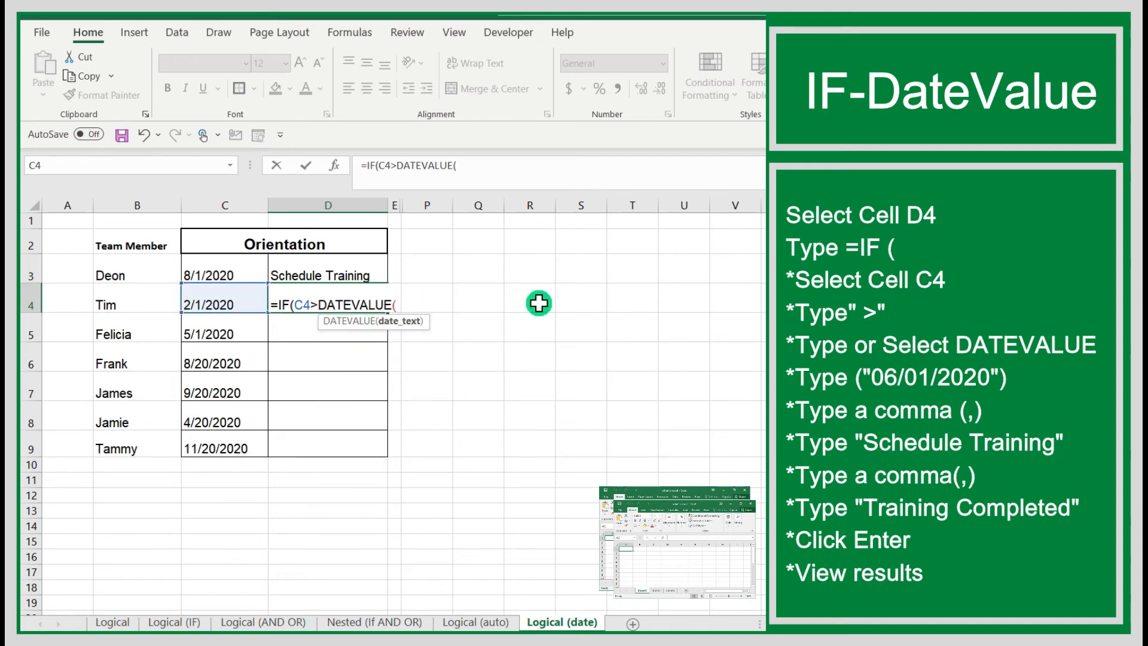
Complete the logical test in D4 with "06/01/2020" as the DATEVALUE date text.
type("\"06/ 01/2")
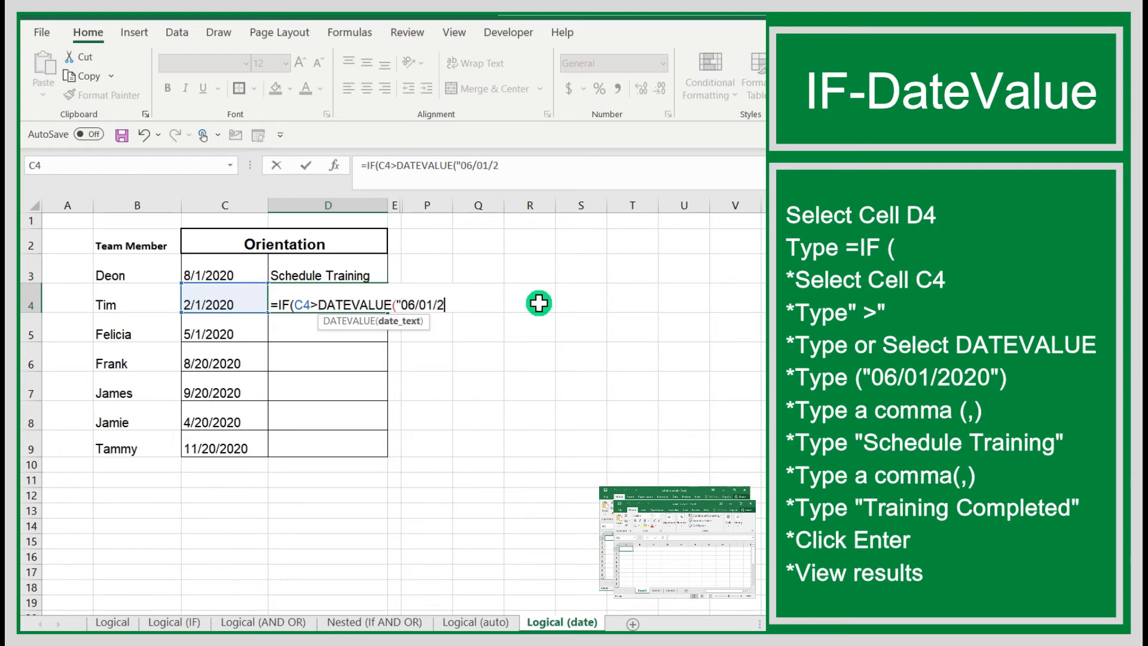
type("020\"),")
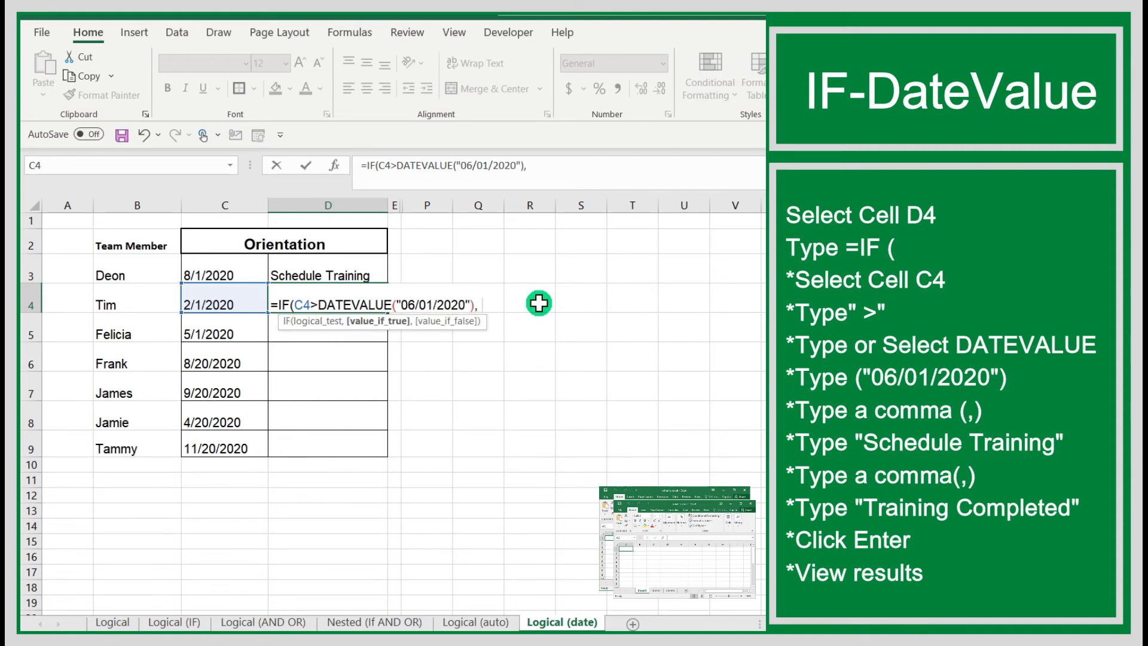
type(" \"Scheduled T")
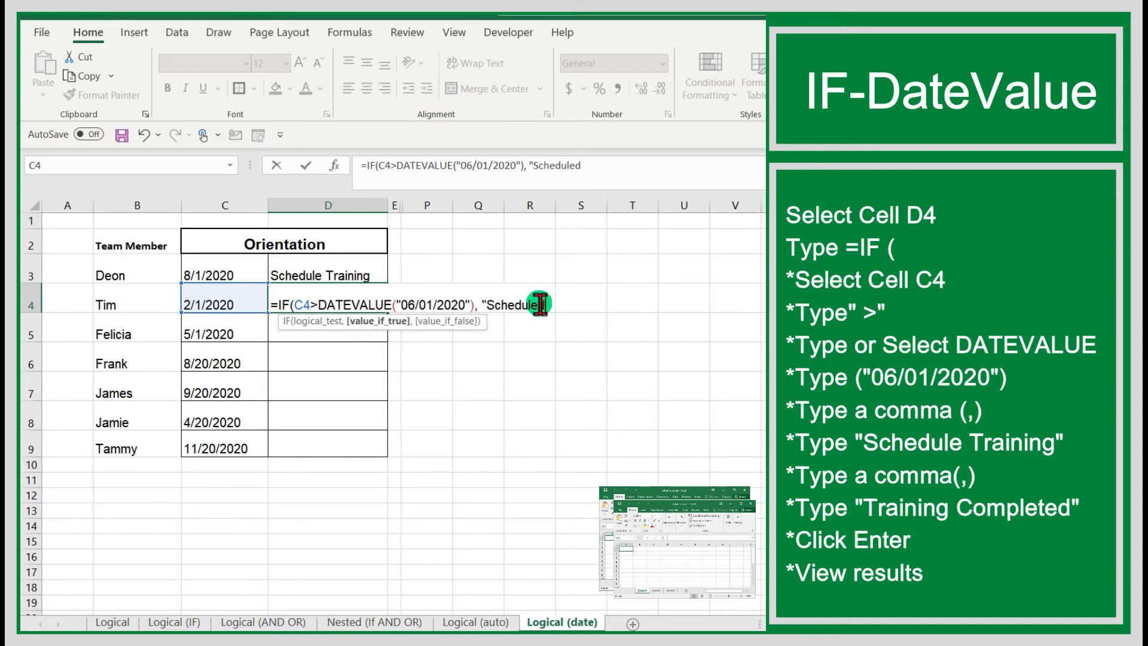
Add "Schedule Training" as the value-if-true argument of the IF formula in D4.
key("BackSpace")
type("Trai")
key("BackSpace")
key("BackSpace")
type("raining")
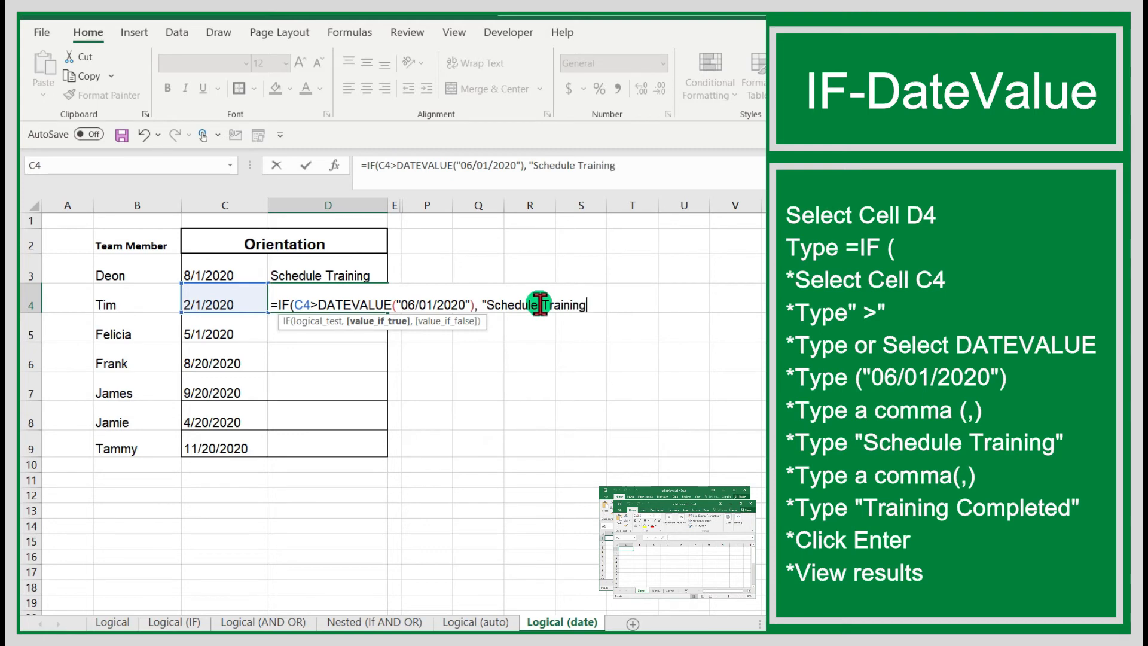
type("\", ")
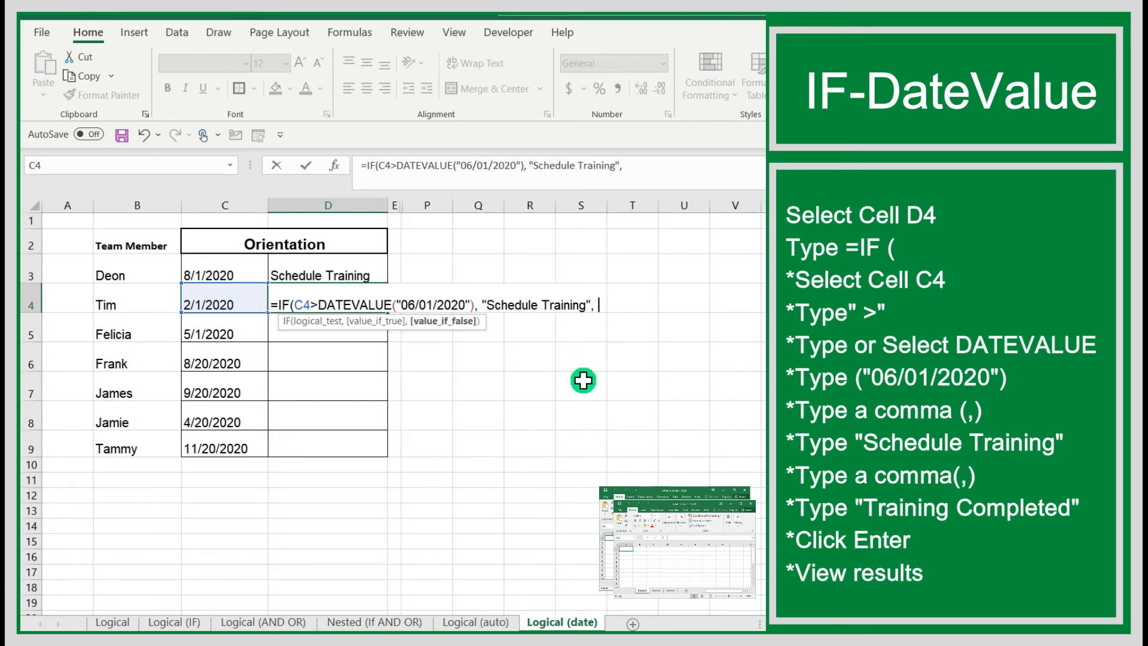
type("\"Training Complet")
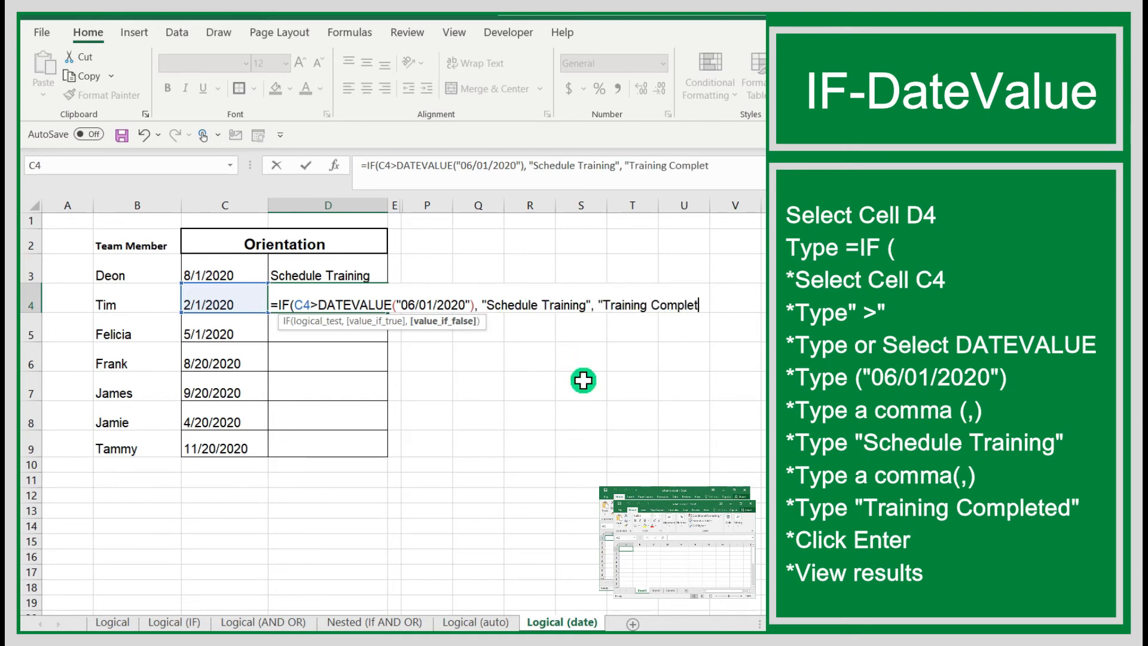
type("ed\")")
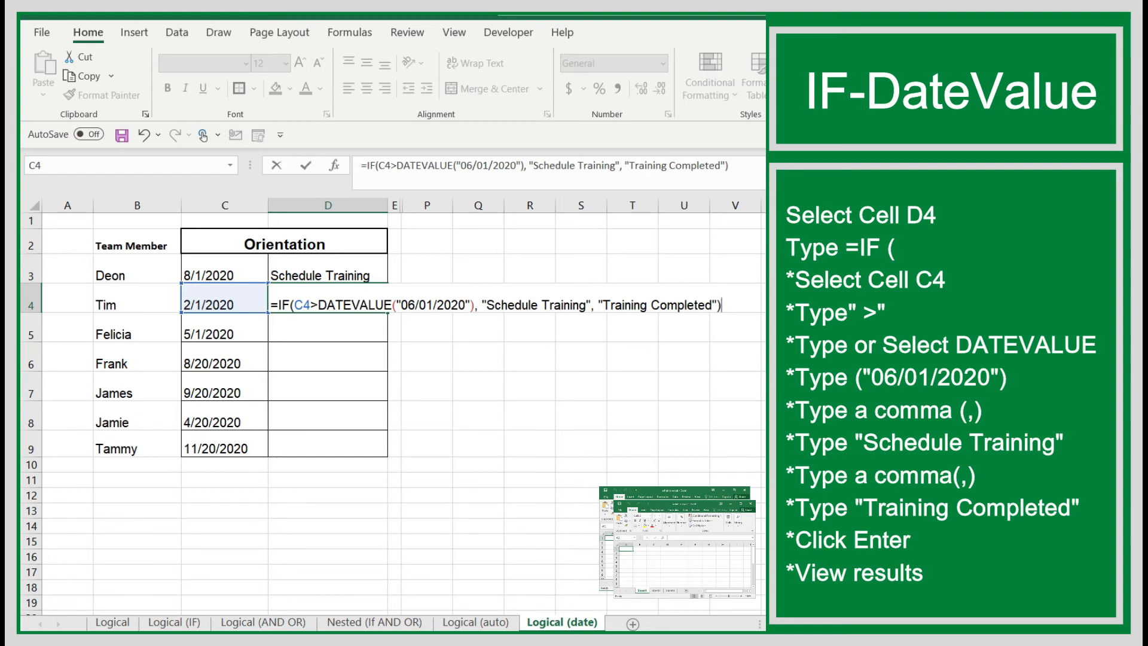
Add "Training Completed" as the value-if-false argument in D4, then close and enter the formula.
key("Return")
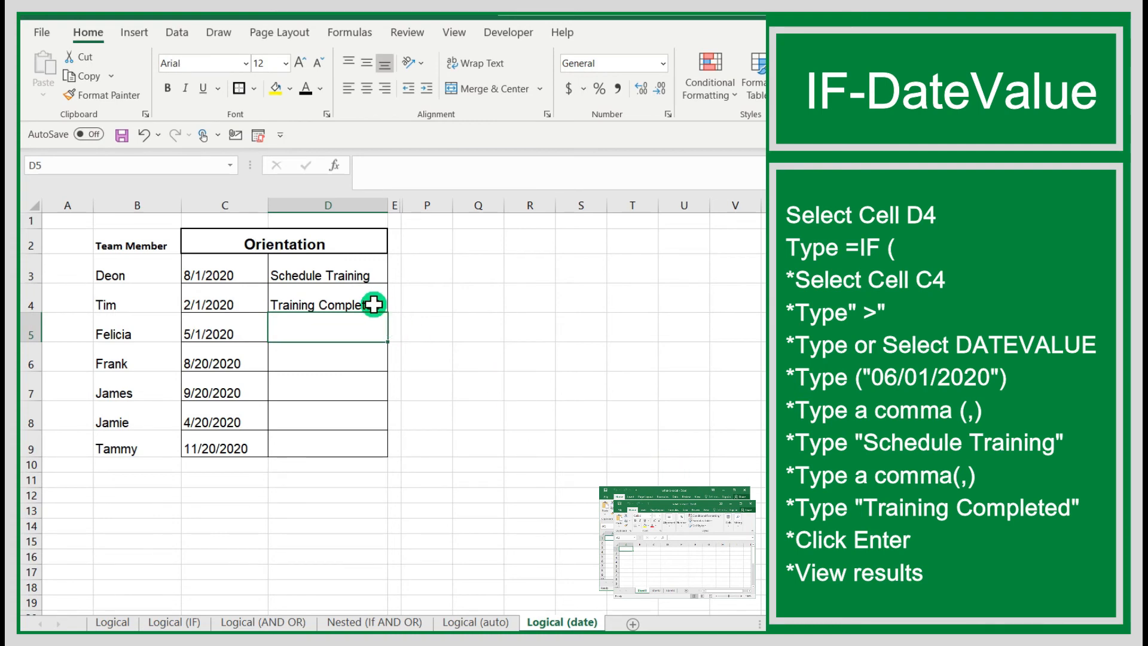
Autofill the IF formula from D4 down through D9.
left_click(357, 298)
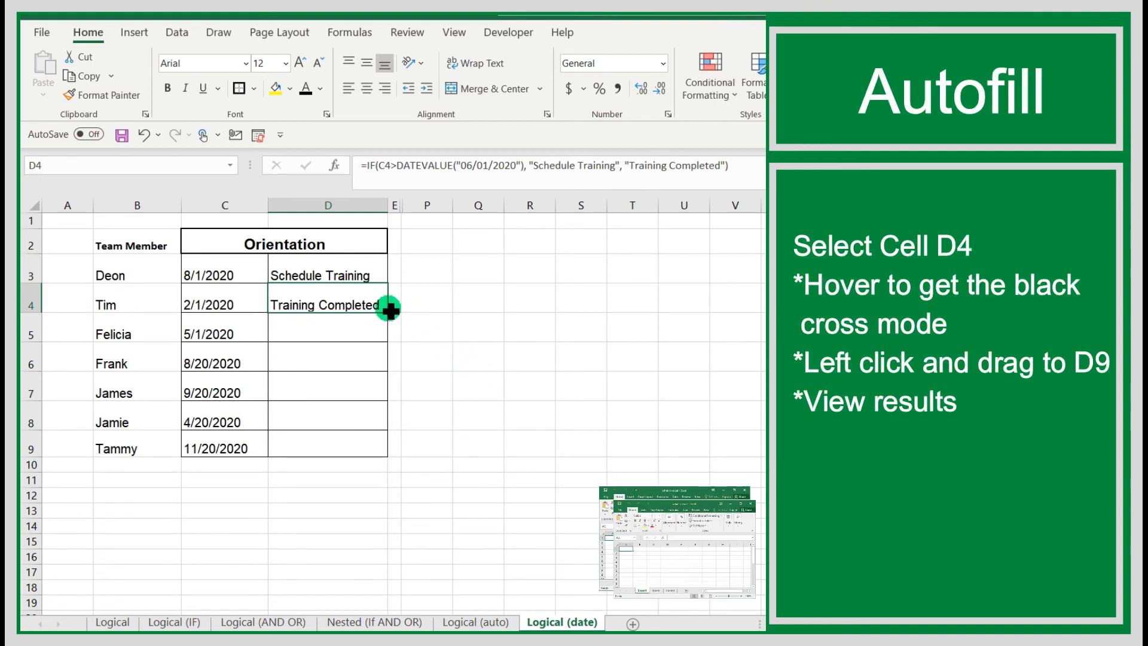
left_click_drag(389, 311, 379, 456)
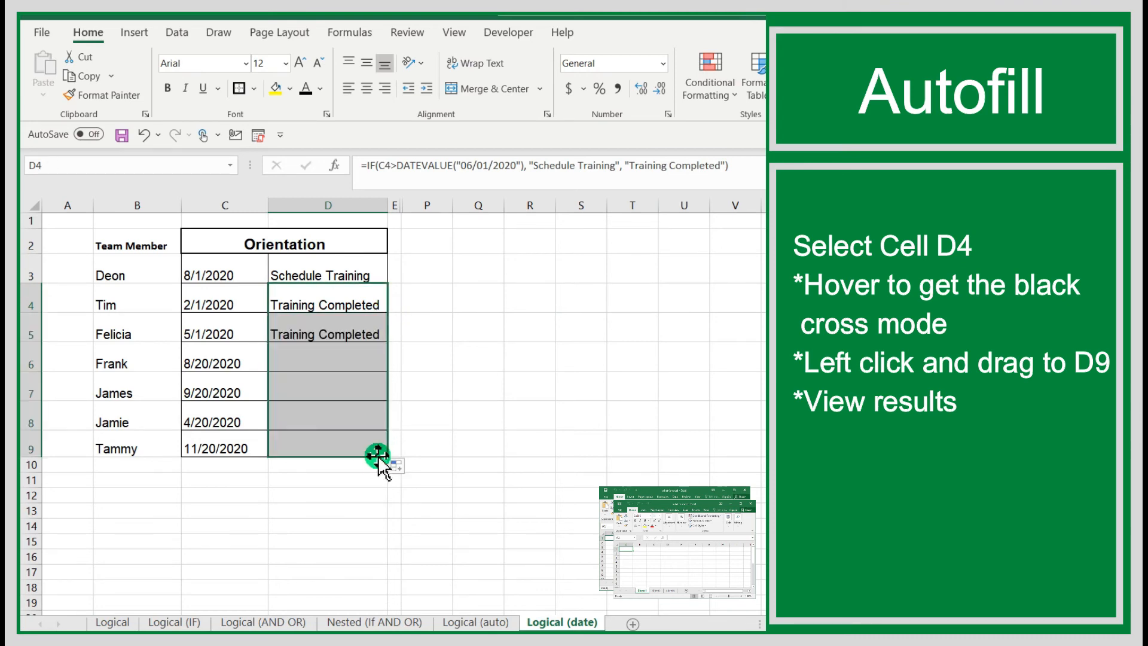
Review the orientation dates and filled training statuses for the team members in rows 5 to 9.
left_click(337, 335)
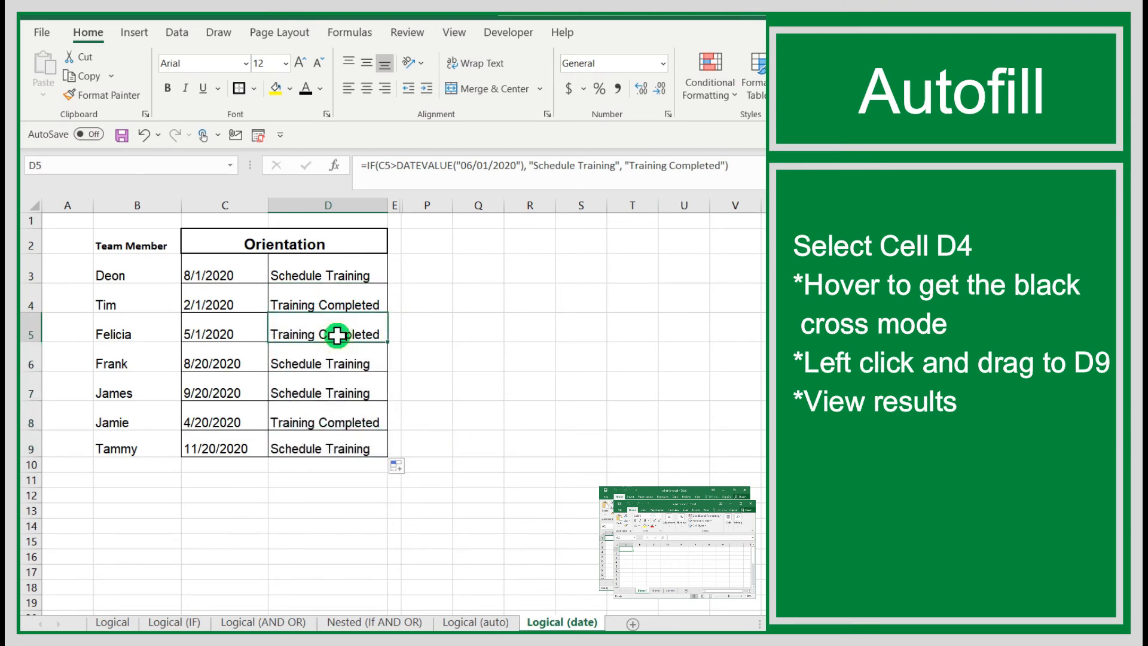
left_click(102, 328)
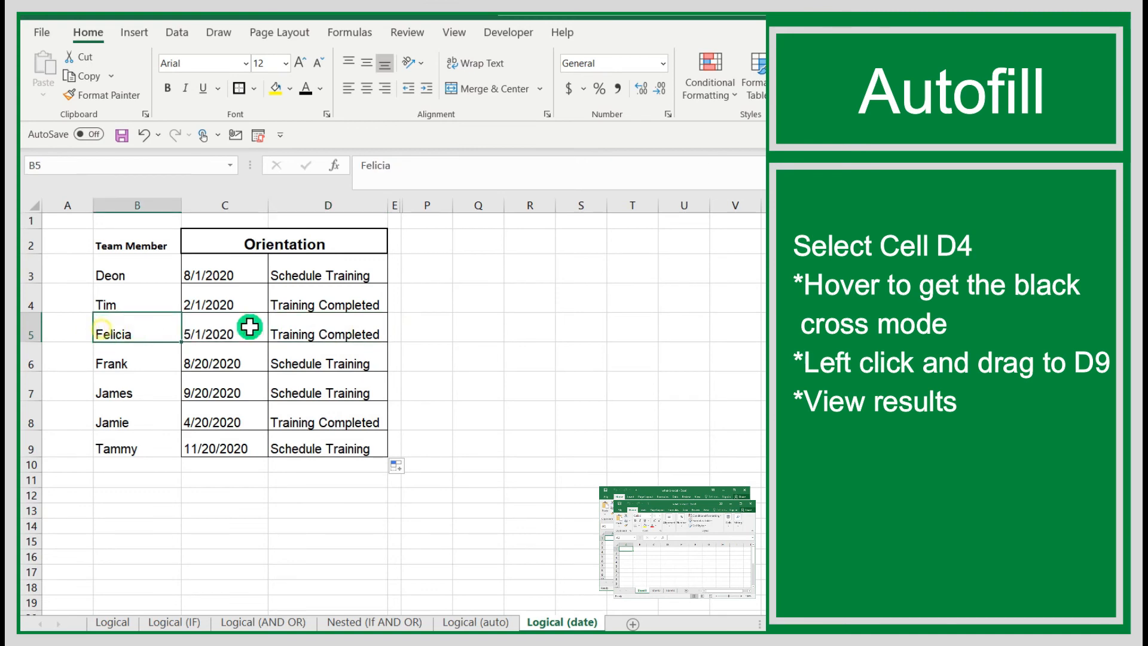
left_click_drag(250, 326, 343, 333)
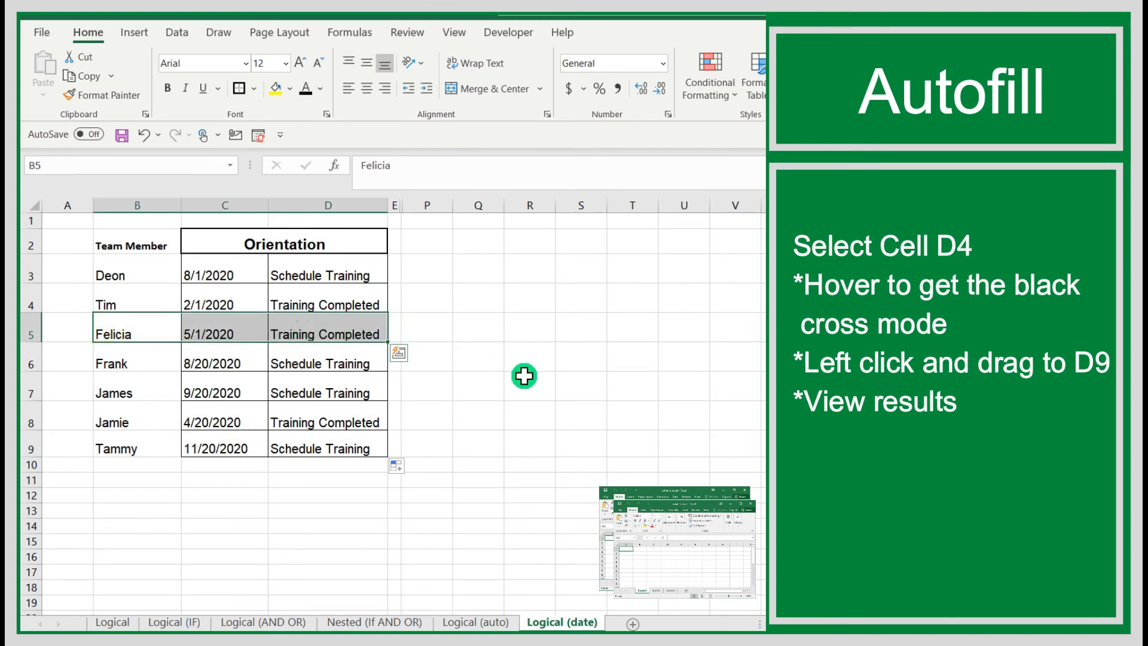
left_click(130, 354)
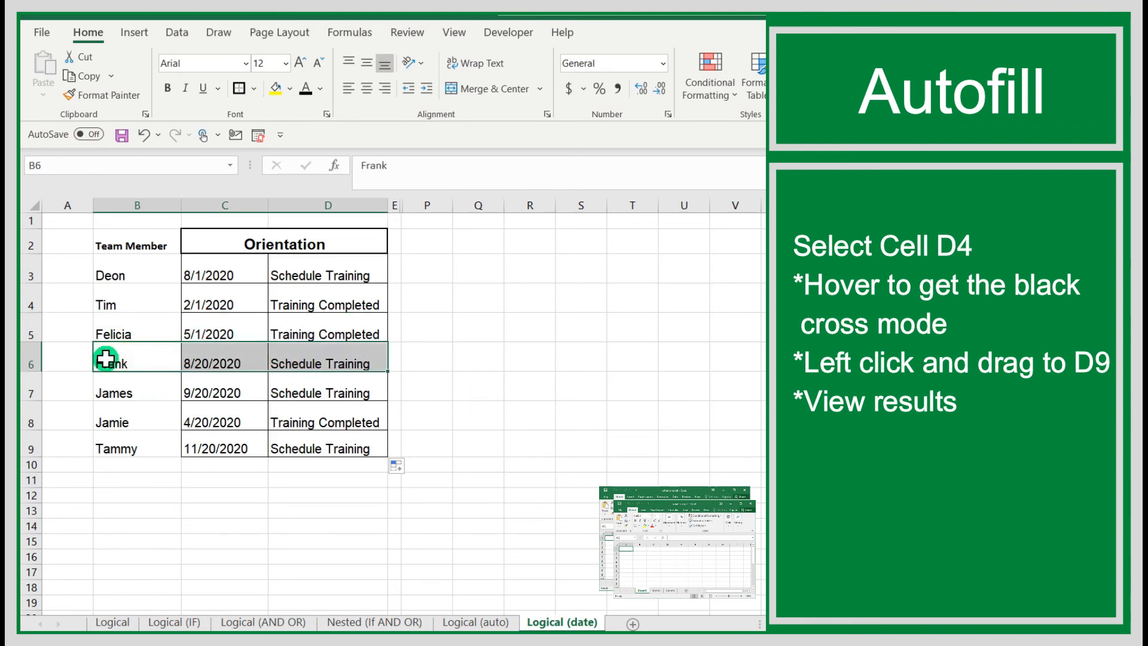
left_click_drag(106, 357, 331, 390)
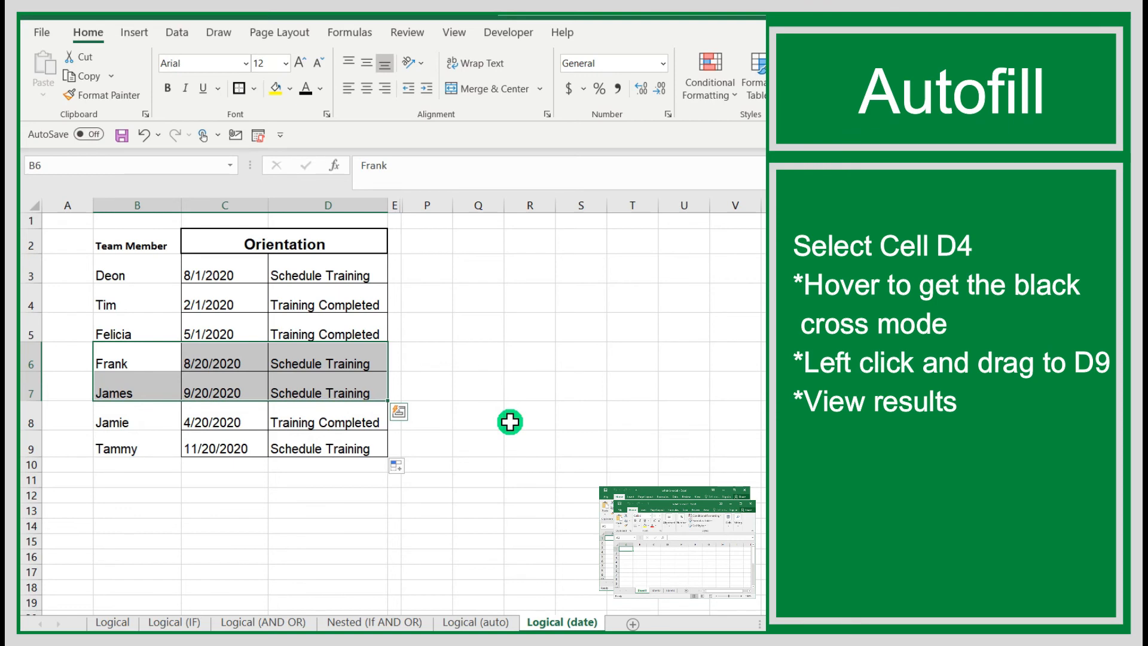
left_click_drag(120, 415, 331, 417)
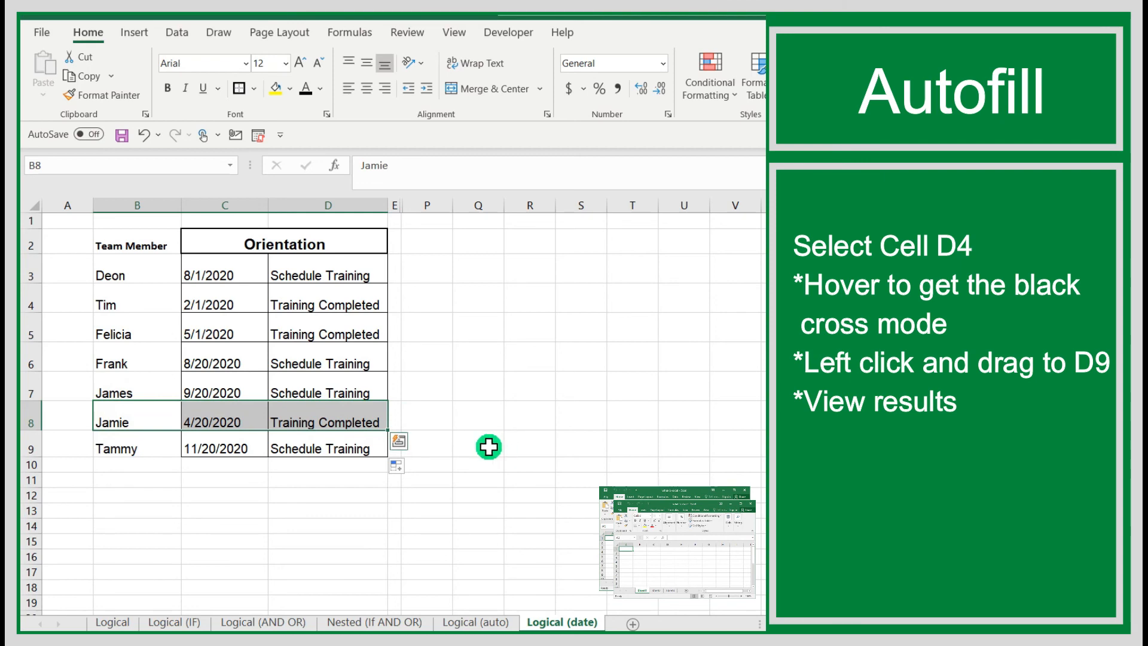
left_click_drag(117, 451, 358, 450)
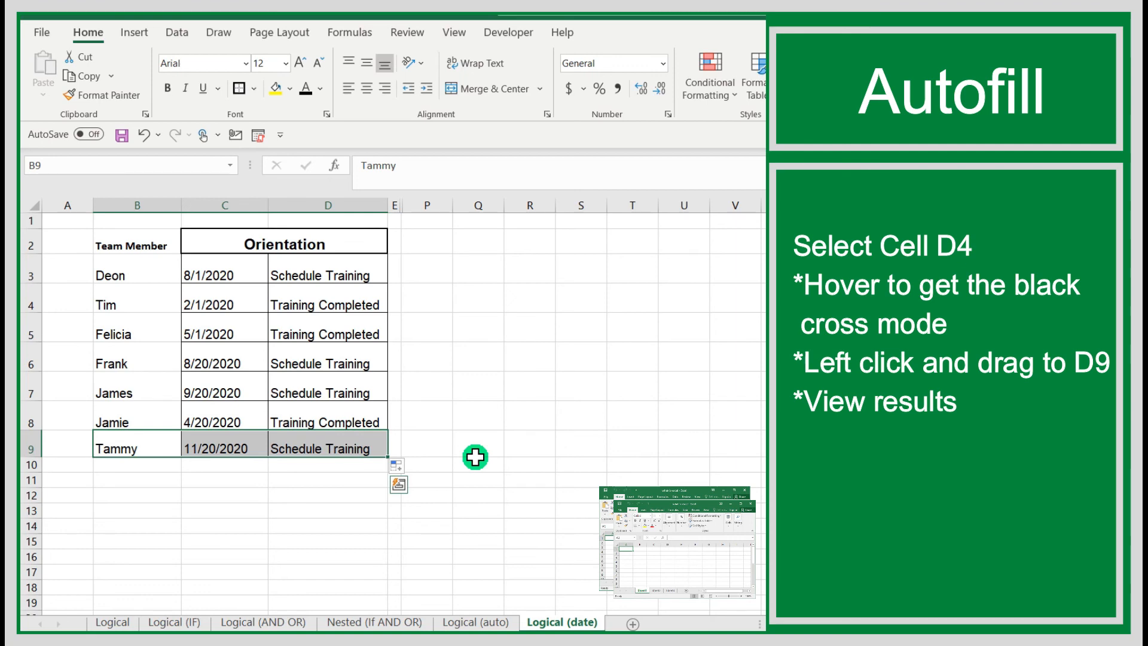